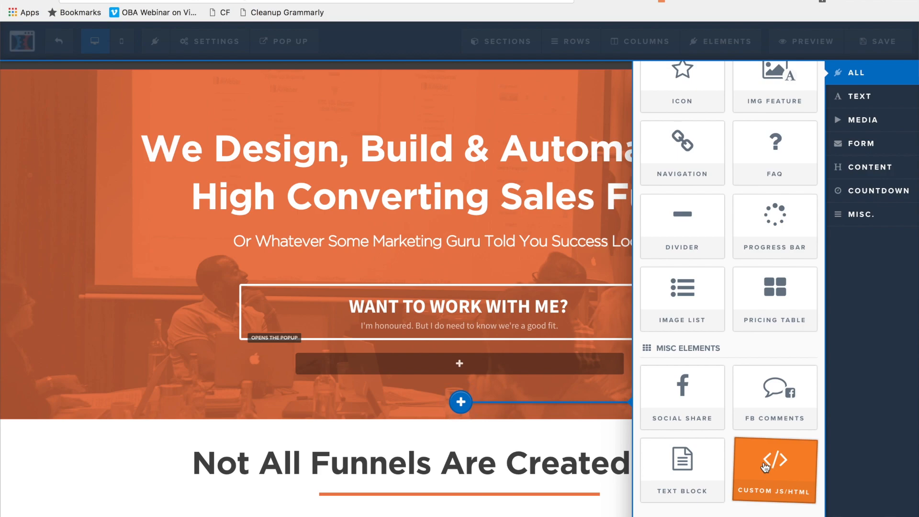
Step: Add a Custom JS/HTML element below the "Want to work with me?" button and open its code editor
{"action": "left_click", "coordinate": [767, 466]}
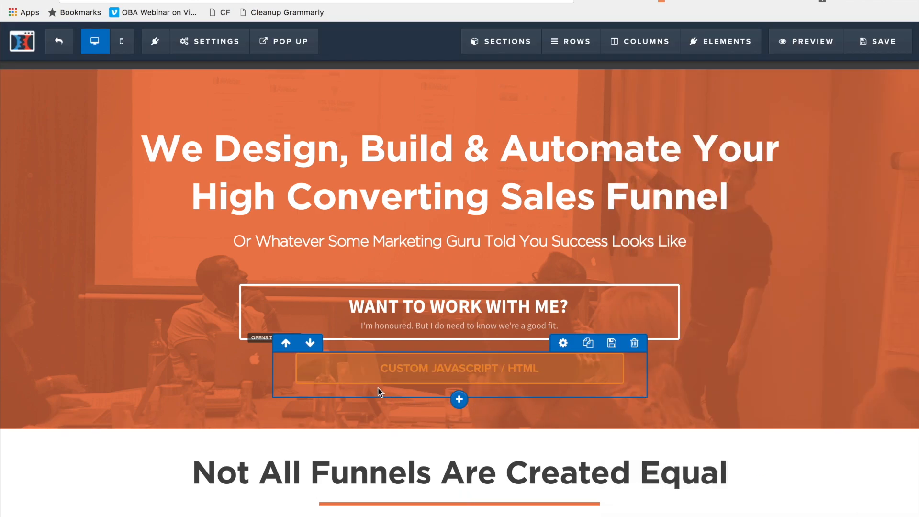
{"action": "left_click", "coordinate": [416, 380]}
{"action": "left_click", "coordinate": [802, 192]}
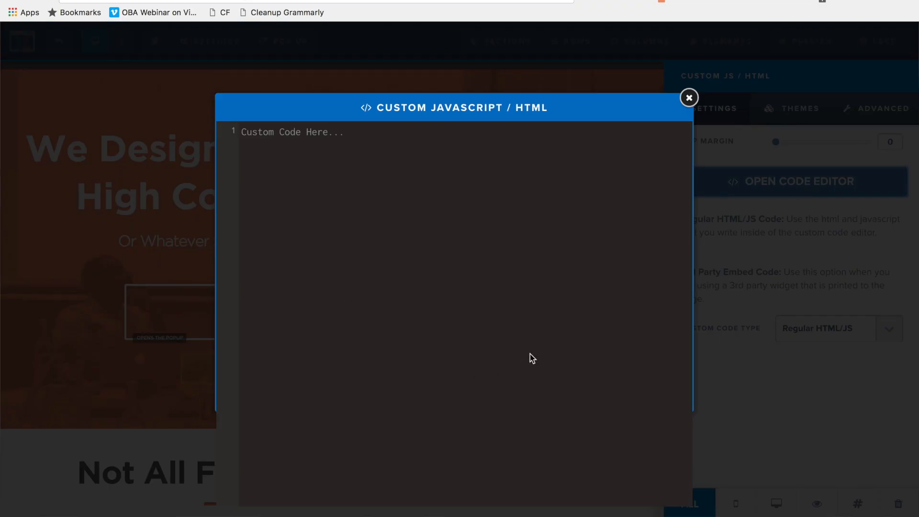
{"action": "key", "text": "ctrl+Tab"}
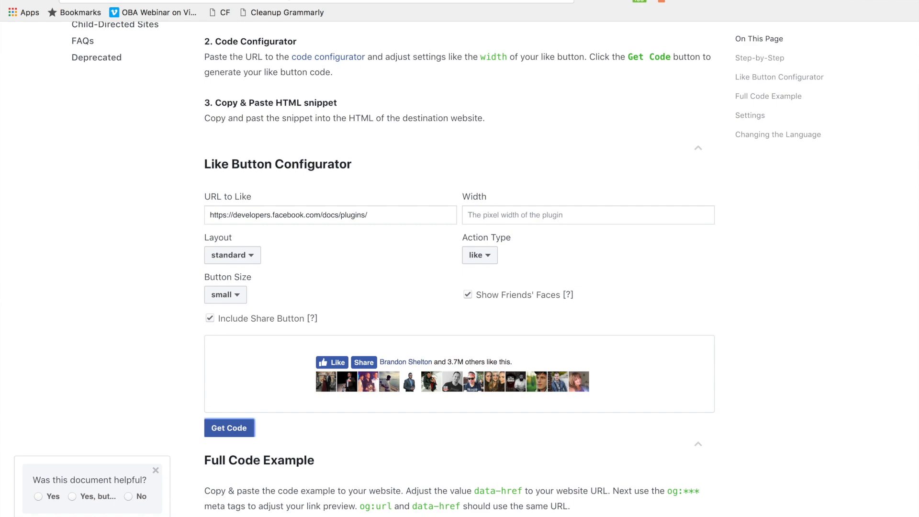
{"action": "scroll", "coordinate": [338, 85], "scroll_direction": "up", "scroll_amount": 10}
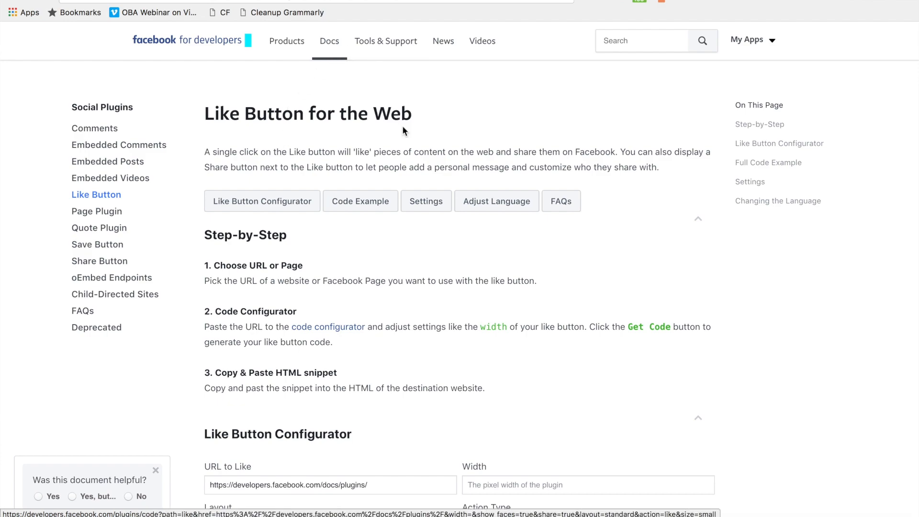
{"action": "scroll", "coordinate": [402, 129], "scroll_direction": "down", "scroll_amount": 5}
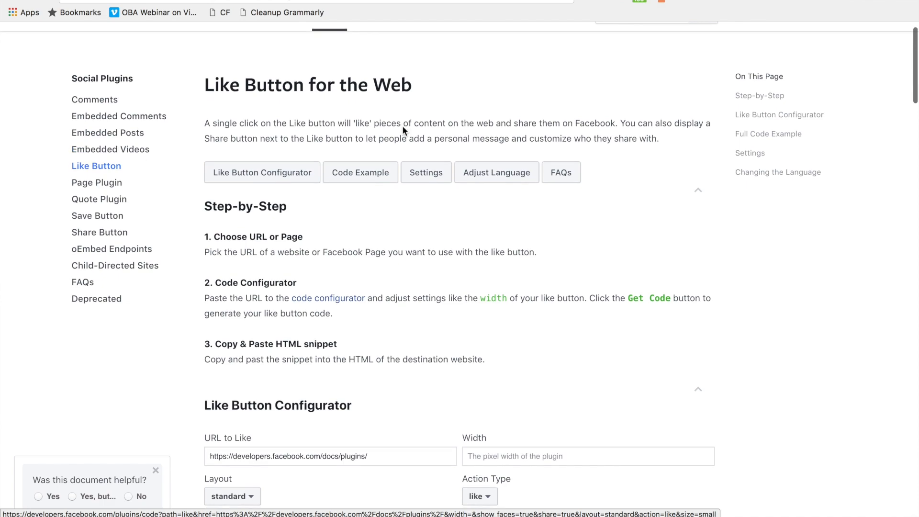
{"action": "scroll", "coordinate": [344, 318], "scroll_direction": "down", "scroll_amount": 4}
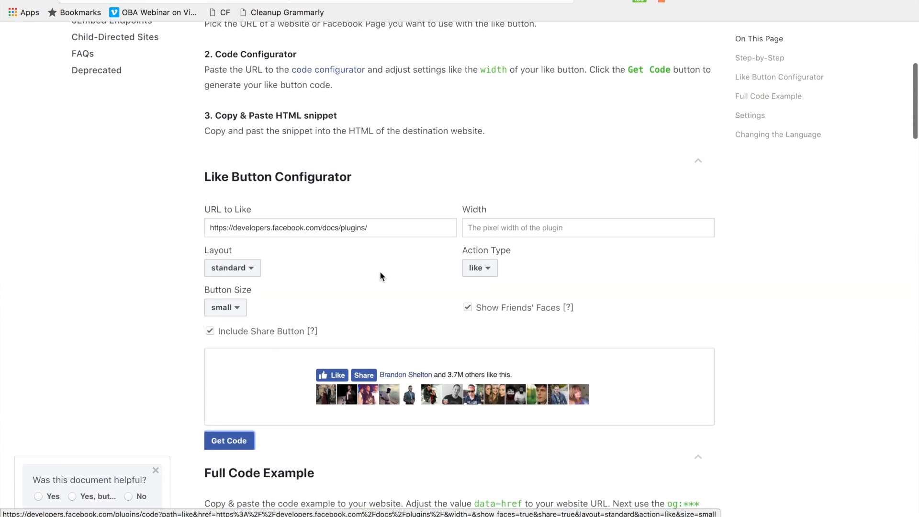
{"action": "scroll", "coordinate": [379, 319], "scroll_direction": "down", "scroll_amount": 3}
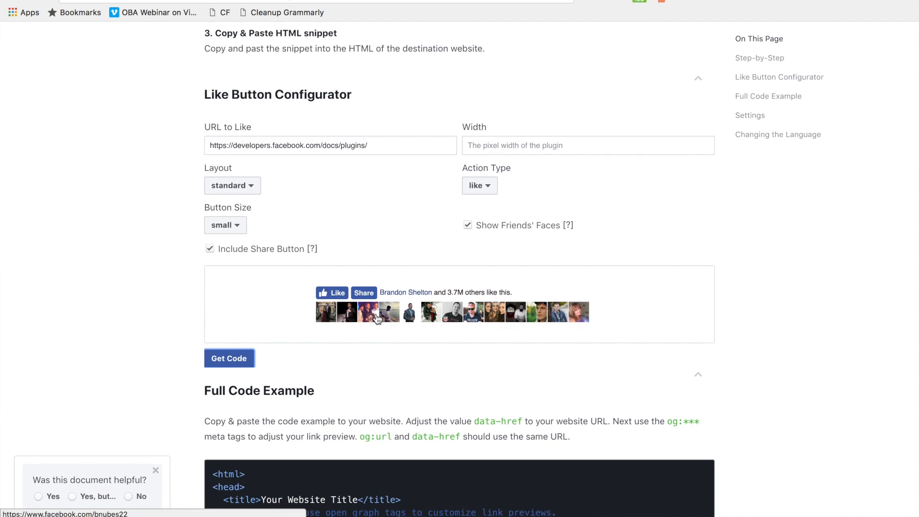
{"action": "left_click_drag", "start_coordinate": [377, 144], "coordinate": [211, 139]}
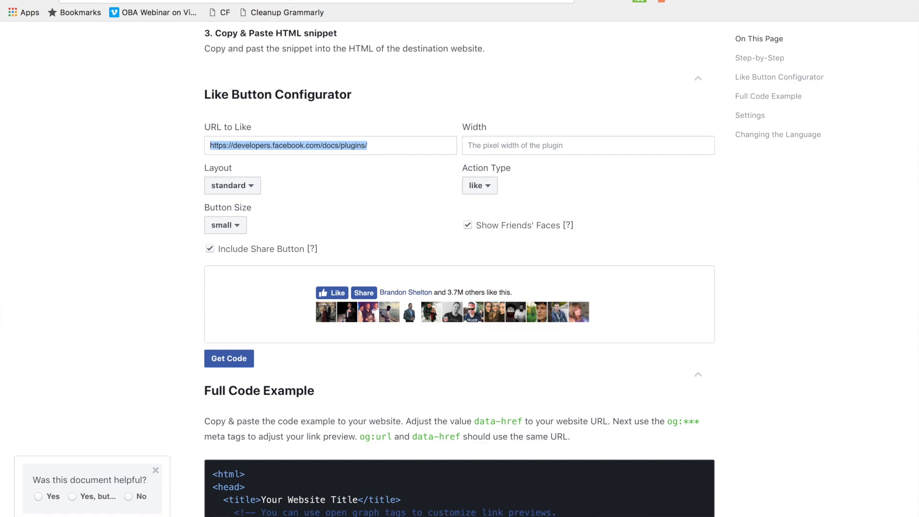
{"action": "left_click", "coordinate": [502, 0]}
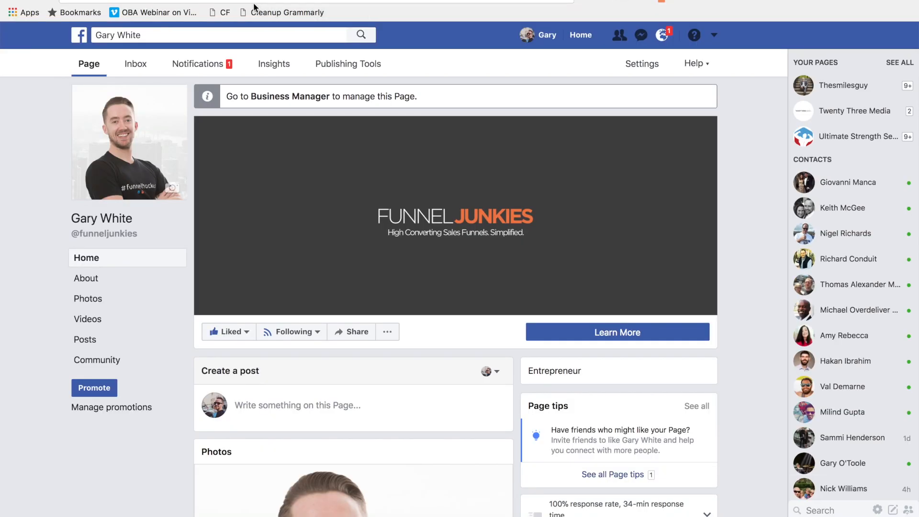
{"action": "left_click", "coordinate": [306, 1]}
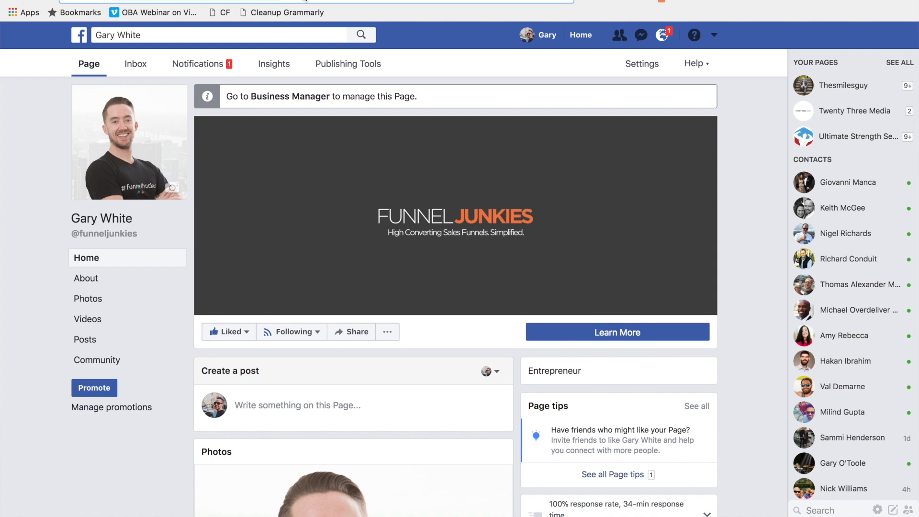
{"action": "key", "text": "ctrl+shift+Tab"}
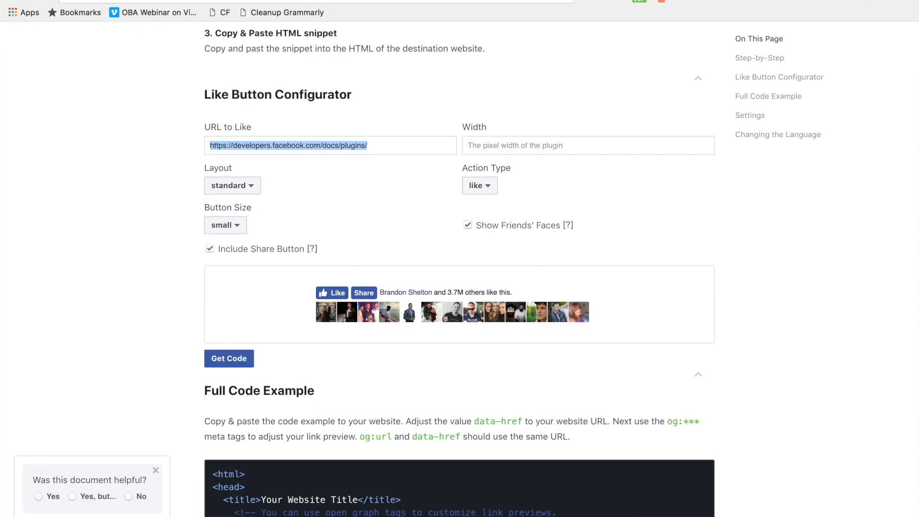
{"action": "type", "text": "https://www.facebook.com/funneljunkies"}
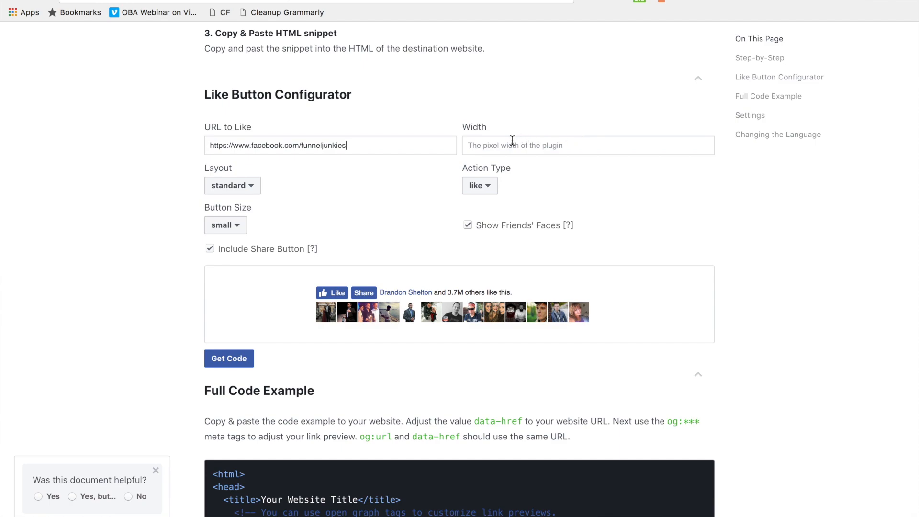
Step: Try the box_count layout for the like button and switch back to the standard layout
{"action": "left_click", "coordinate": [250, 186]}
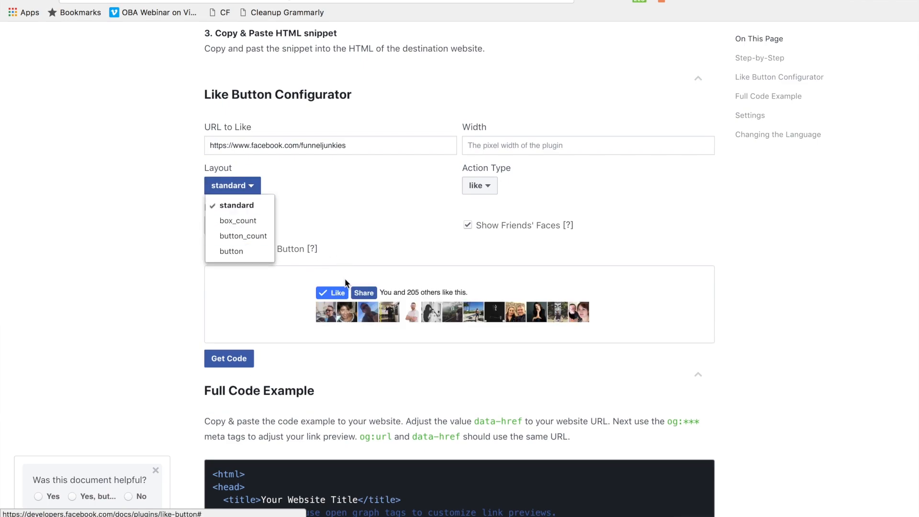
{"action": "left_click", "coordinate": [241, 220]}
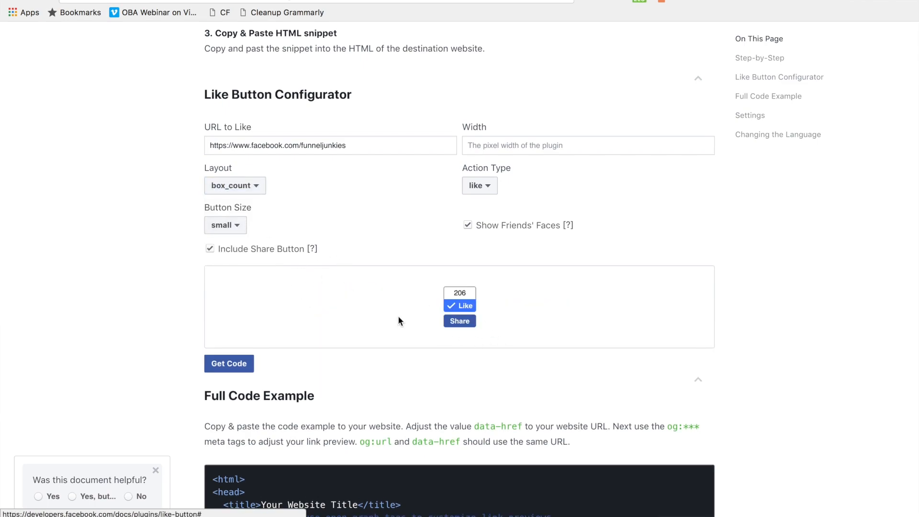
{"action": "left_click", "coordinate": [240, 185]}
{"action": "left_click", "coordinate": [242, 204]}
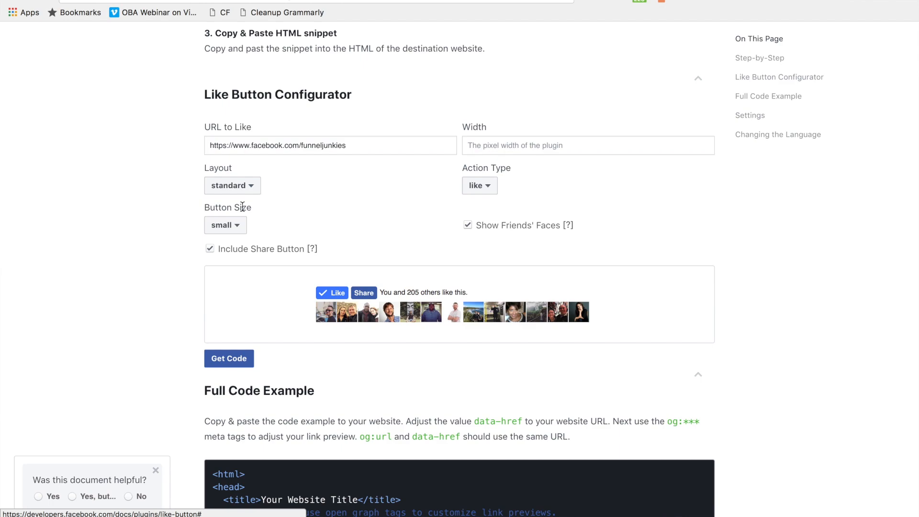
Step: Try the large button size for the like button and return it to small
{"action": "left_click", "coordinate": [240, 228]}
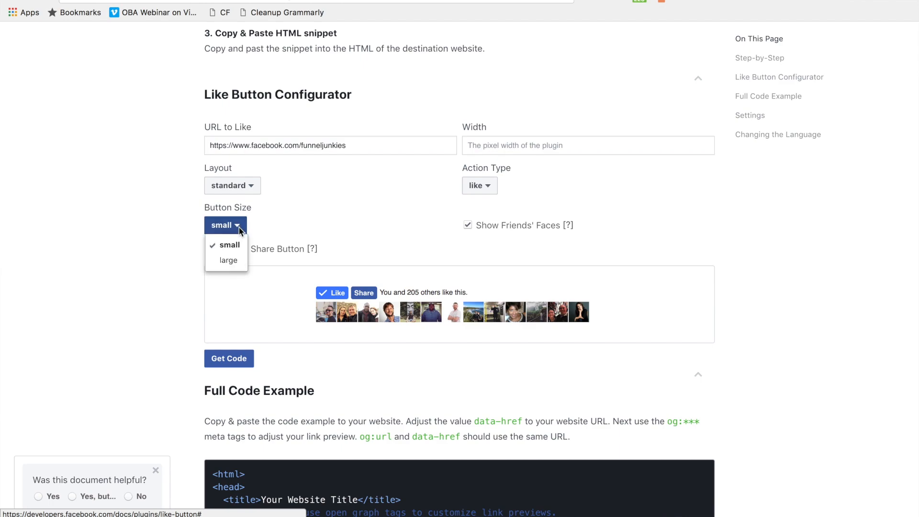
{"action": "left_click", "coordinate": [229, 260]}
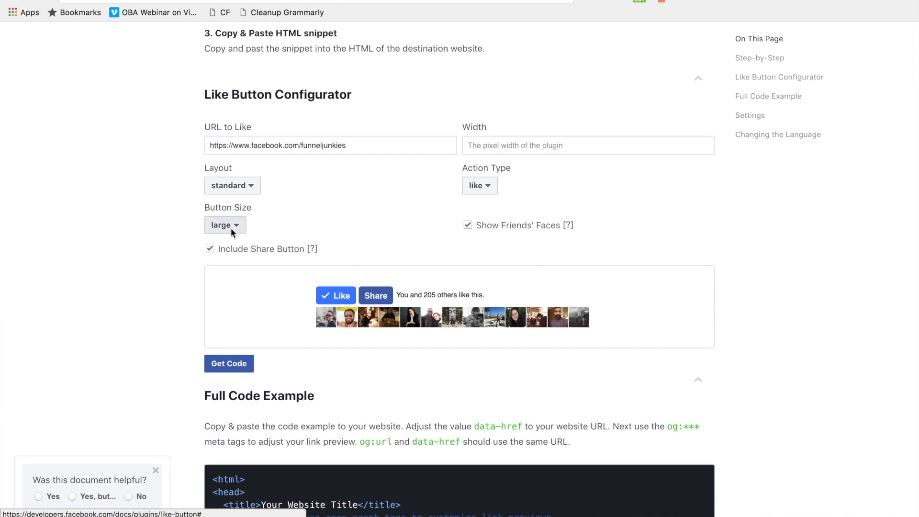
{"action": "left_click", "coordinate": [231, 228]}
{"action": "left_click", "coordinate": [231, 243]}
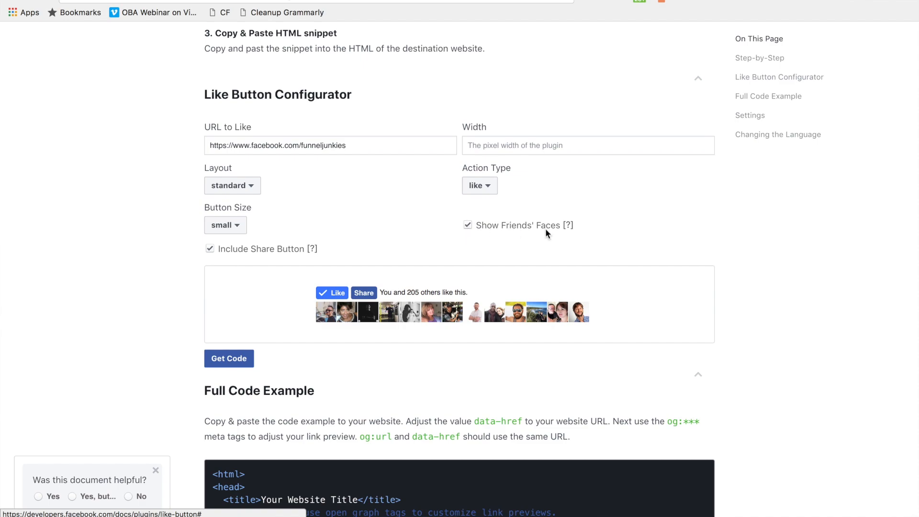
Step: Generate the like button code and copy the whole JavaScript SDK snippet from Step 2
{"action": "scroll", "coordinate": [406, 314], "scroll_direction": "down", "scroll_amount": 3}
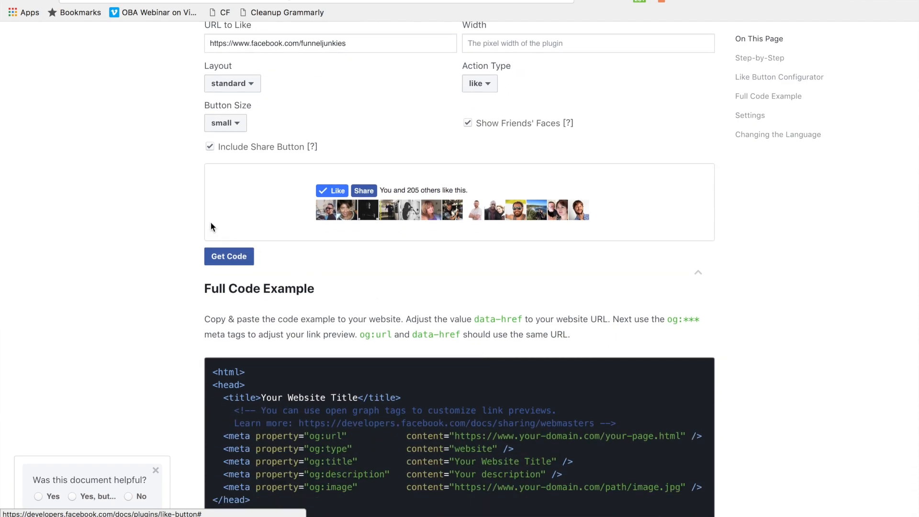
{"action": "left_click", "coordinate": [228, 257]}
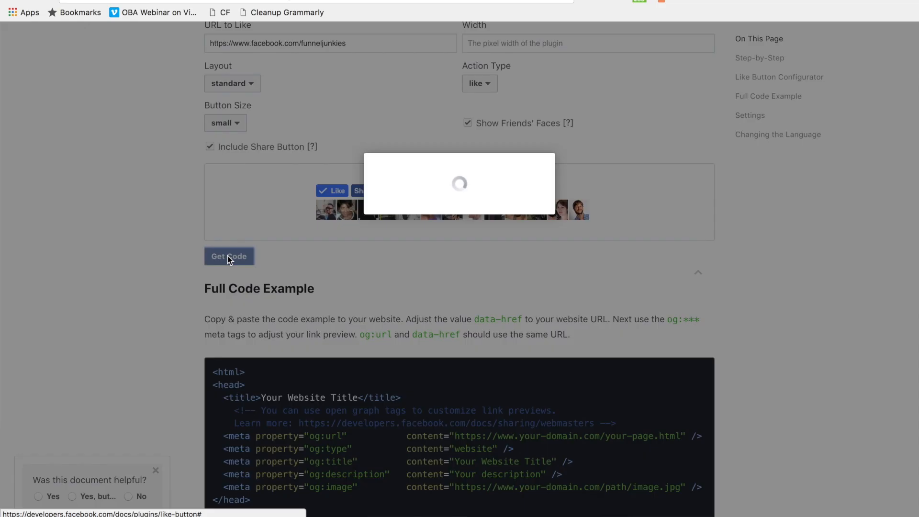
{"action": "left_click_drag", "start_coordinate": [245, 237], "coordinate": [528, 370]}
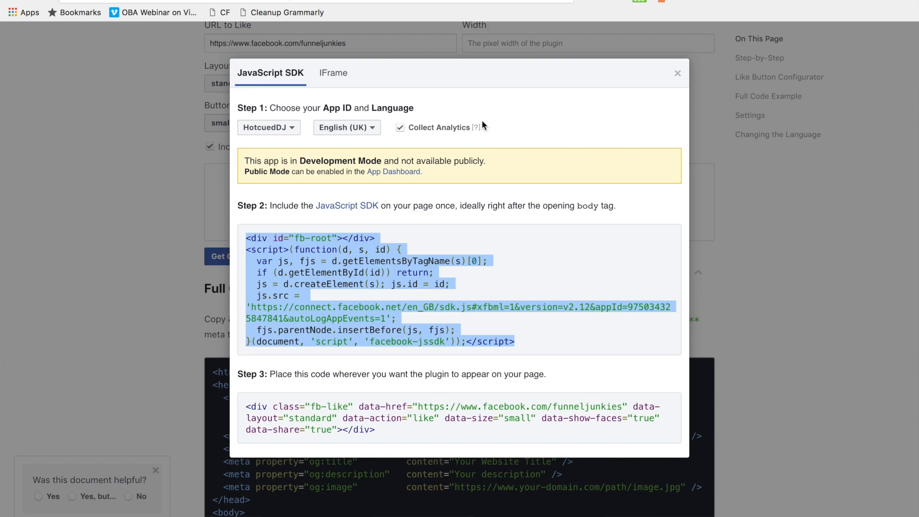
Step: Switch back to the ClickFunnels editor, paste the SDK snippet into the page's footer tracking code, and save the page
{"action": "key", "text": "ctrl+Tab"}
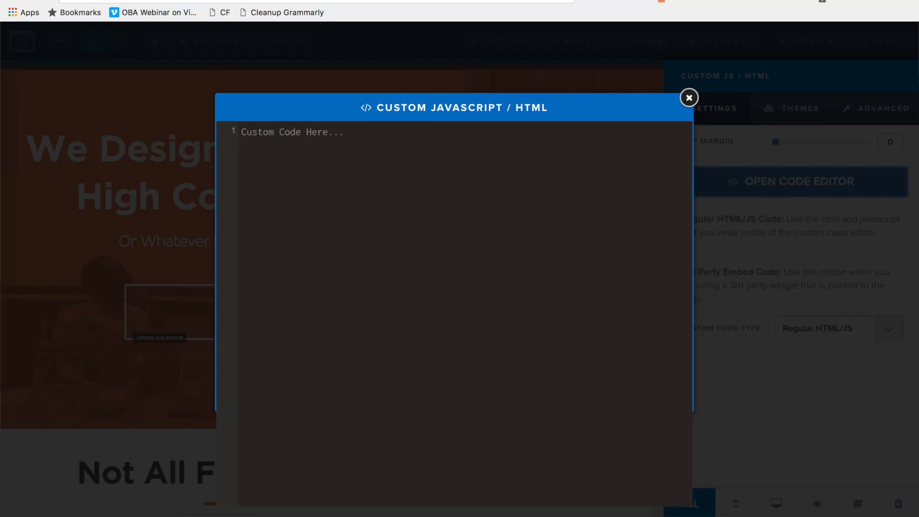
{"action": "left_click", "coordinate": [689, 97]}
{"action": "mouse_move", "coordinate": [255, 44]}
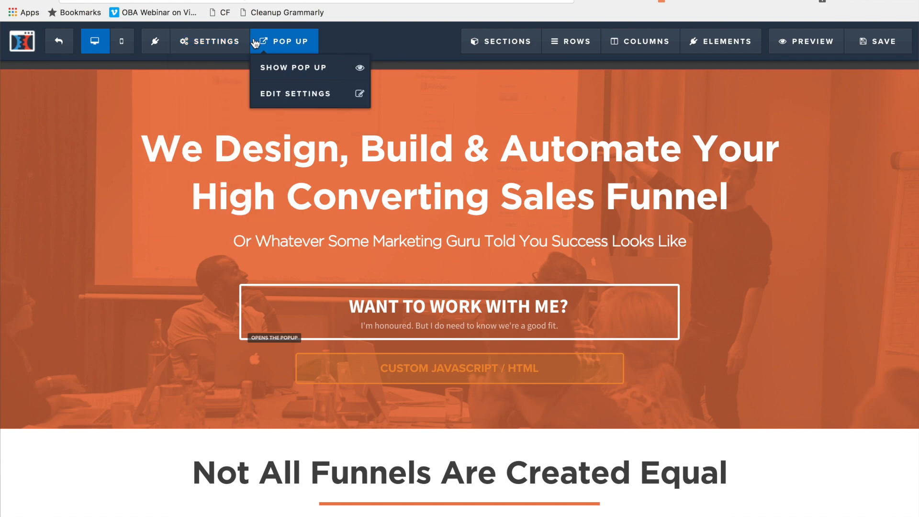
{"action": "mouse_move", "coordinate": [200, 40]}
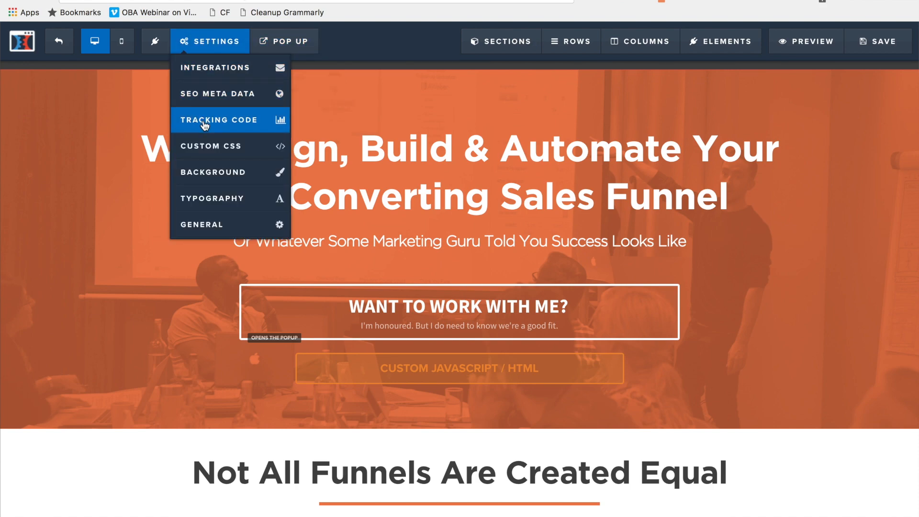
{"action": "left_click", "coordinate": [222, 127]}
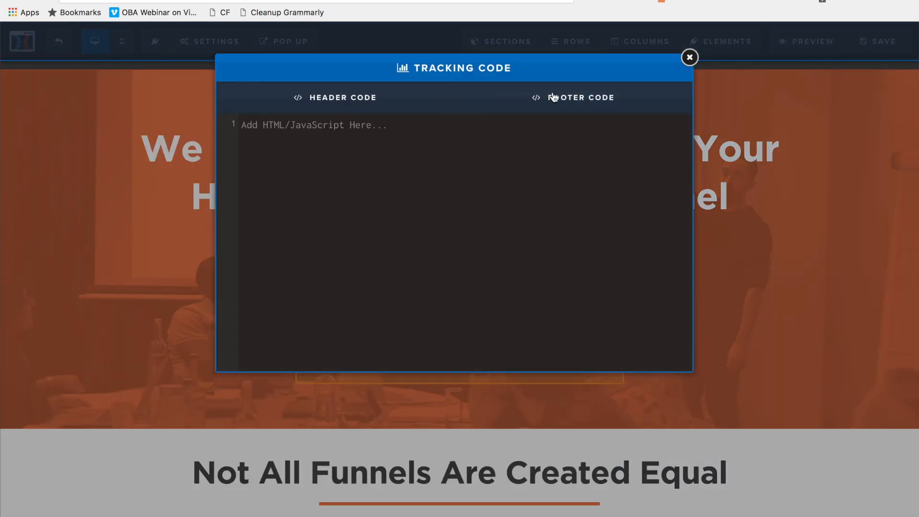
{"action": "left_click", "coordinate": [577, 97]}
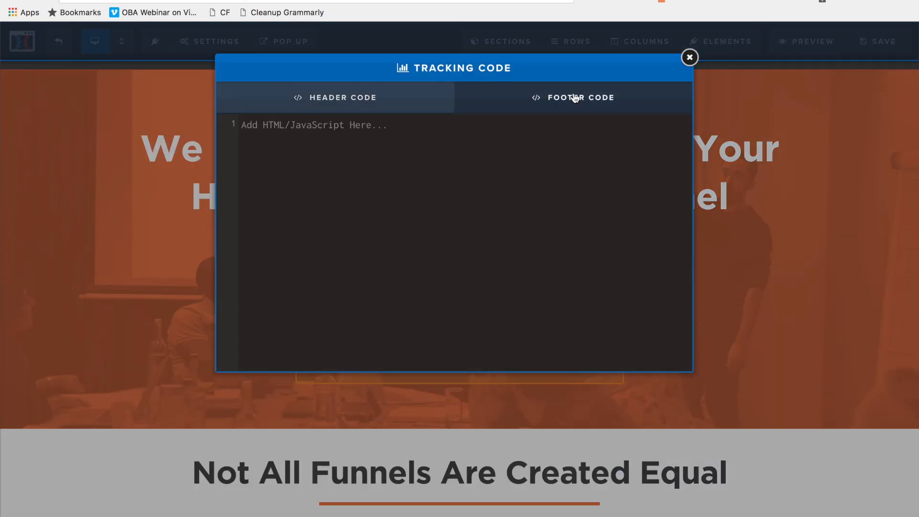
{"action": "left_click", "coordinate": [382, 177]}
{"action": "key", "text": "super+v"}
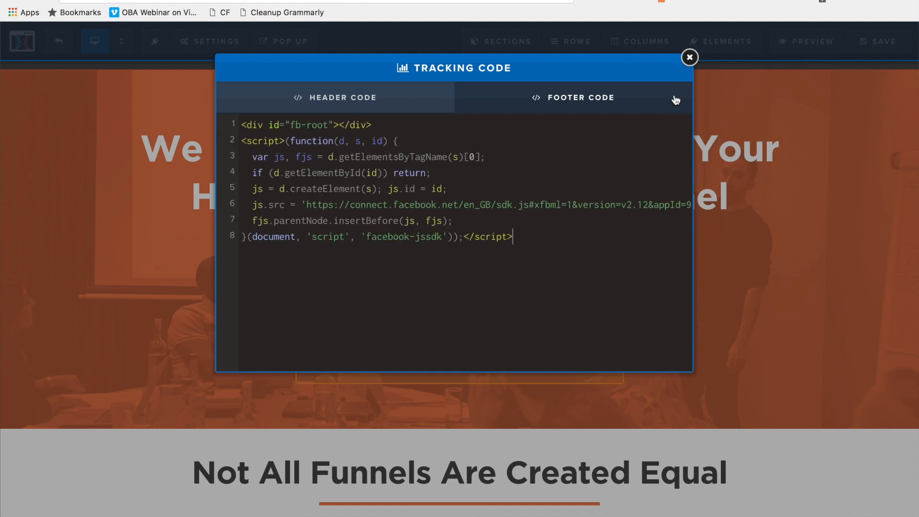
{"action": "left_click", "coordinate": [690, 58]}
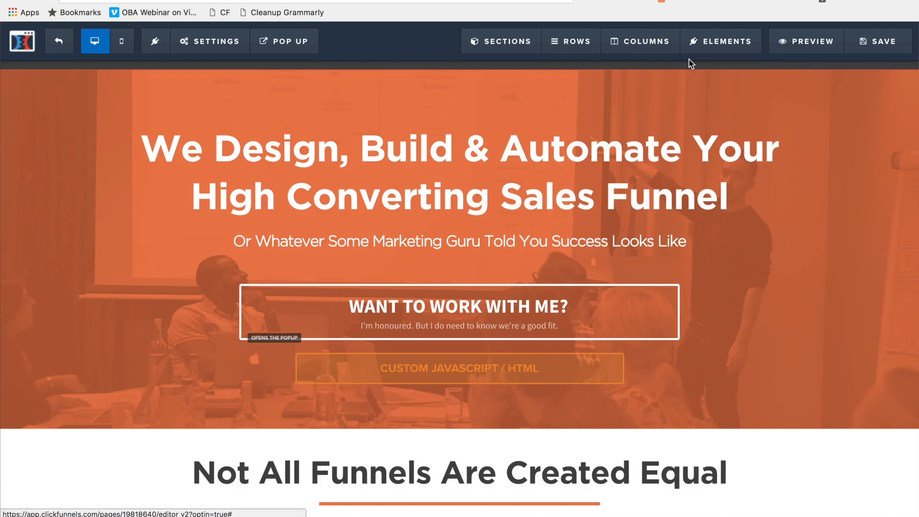
{"action": "left_click", "coordinate": [889, 44]}
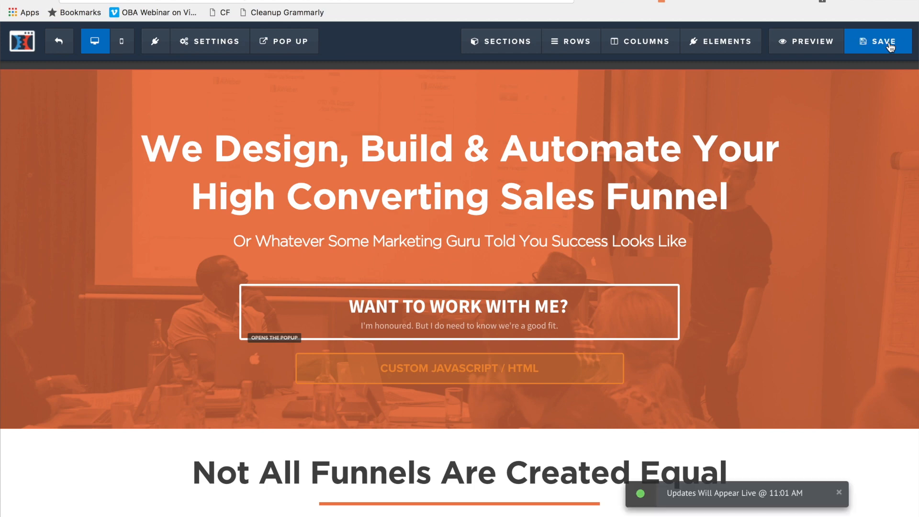
Step: Return to the generated Facebook code and copy the fb-like plugin snippet from Step 3
{"action": "left_click", "coordinate": [354, 1]}
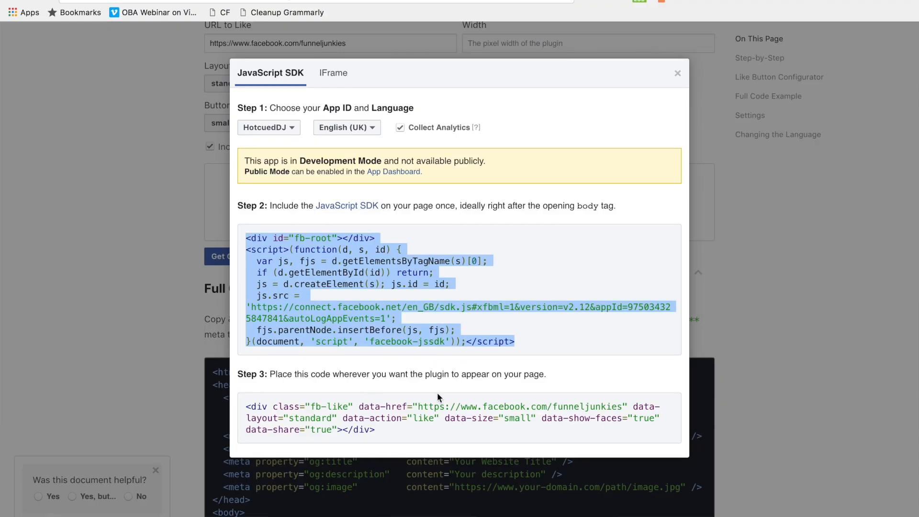
{"action": "left_click_drag", "start_coordinate": [382, 440], "coordinate": [244, 407]}
{"action": "key", "text": "super+c"}
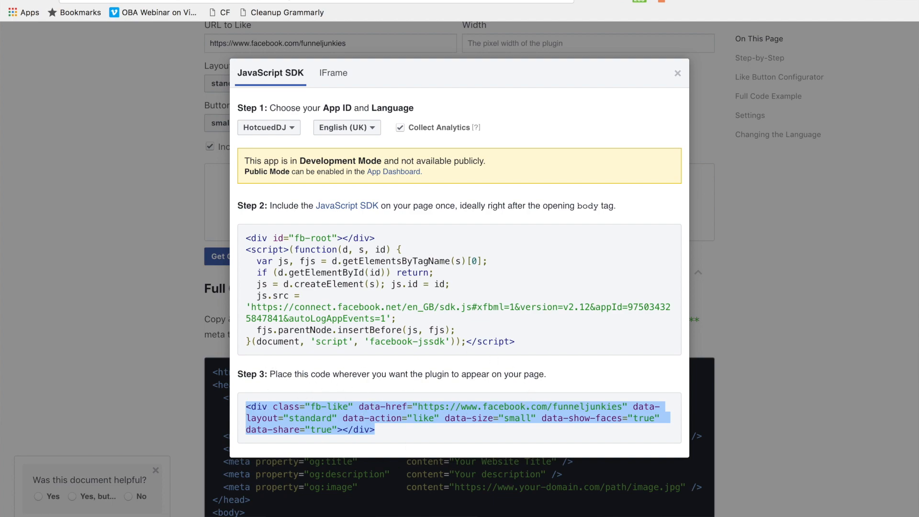
Step: Switch to the ClickFunnels editor and paste the fb-like snippet into the Custom JS/HTML element's code editor
{"action": "left_click", "coordinate": [406, 0]}
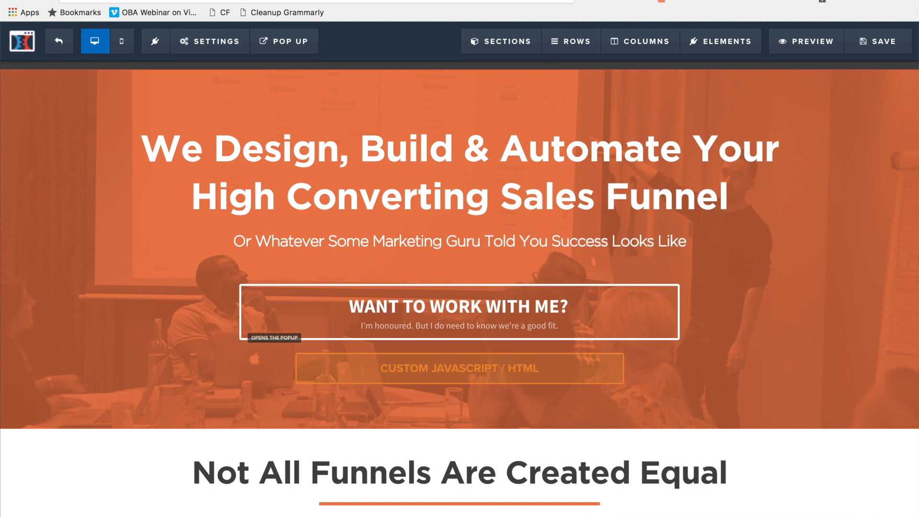
{"action": "left_click", "coordinate": [566, 363]}
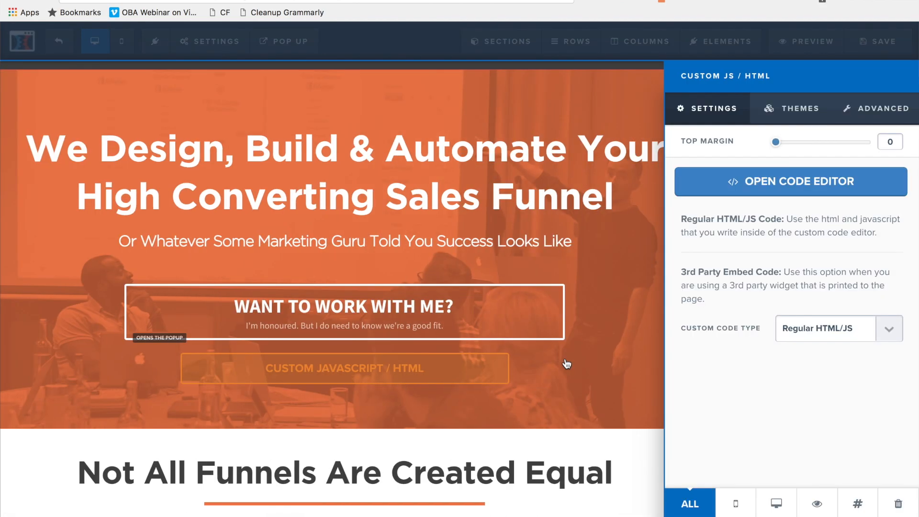
{"action": "left_click", "coordinate": [805, 190]}
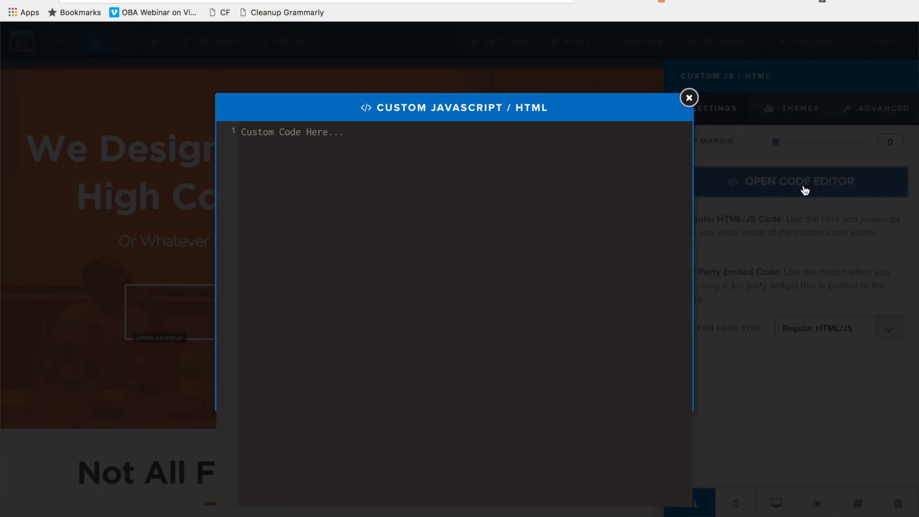
{"action": "key", "text": "super+v"}
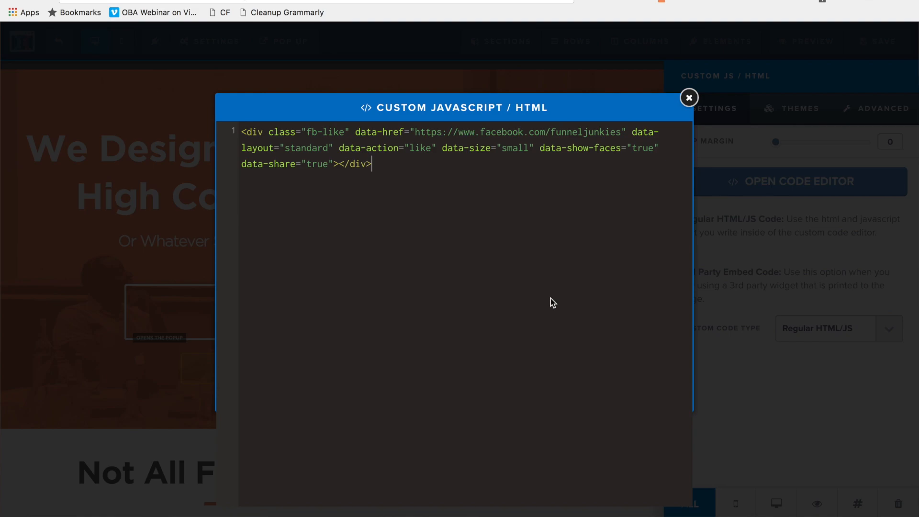
Step: Close the custom code editor, save the page, and preview it to check the Facebook like button
{"action": "left_click", "coordinate": [689, 97]}
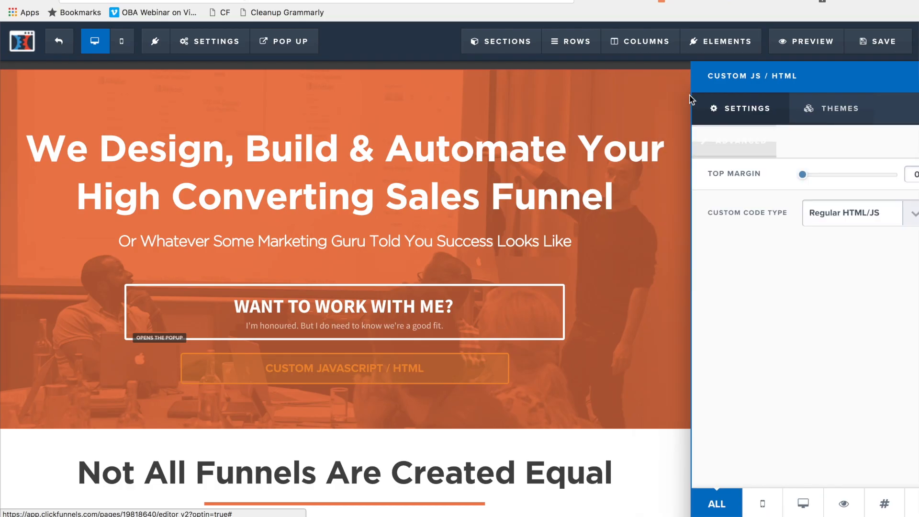
{"action": "left_click", "coordinate": [876, 52]}
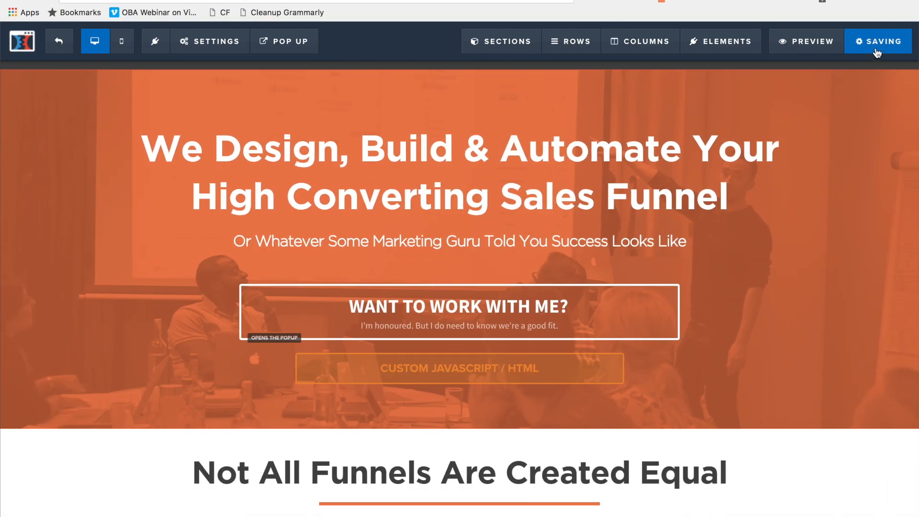
{"action": "left_click", "coordinate": [819, 37]}
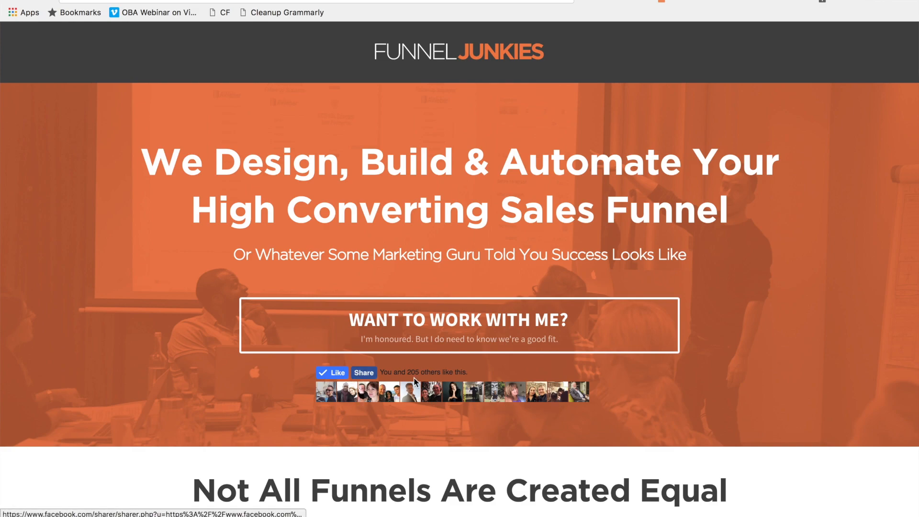
Step: Back in the page editor, wrap the Custom JS/HTML element's fb-like snippet in <center> and </center> tags, save, and preview the page
{"action": "key", "text": "ctrl+shift+Tab"}
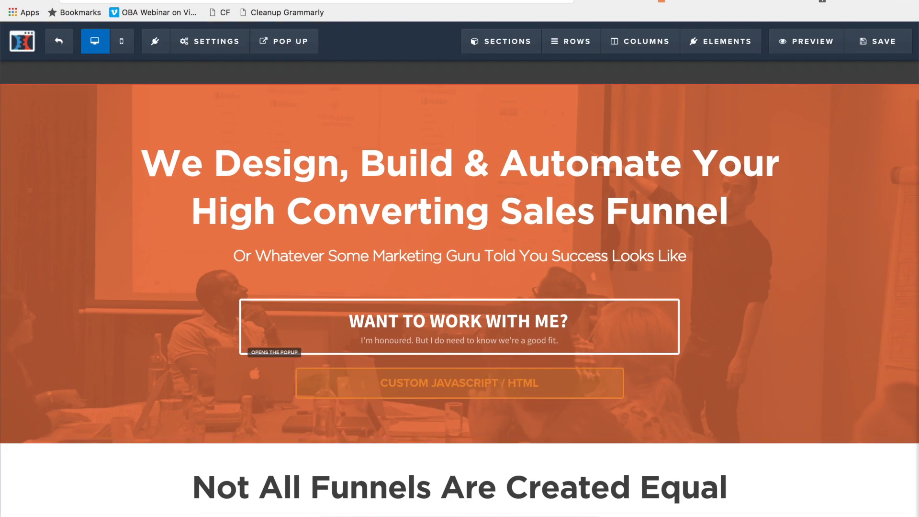
{"action": "left_click", "coordinate": [416, 387]}
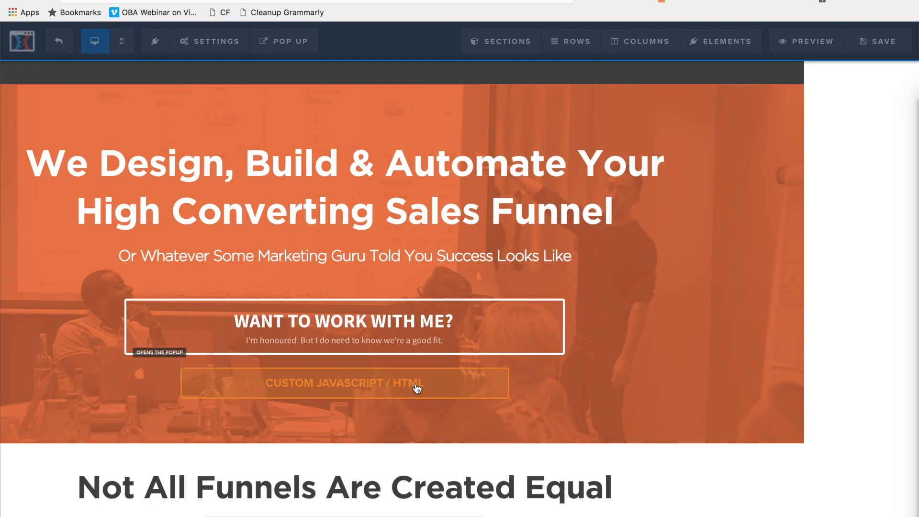
{"action": "left_click", "coordinate": [797, 192]}
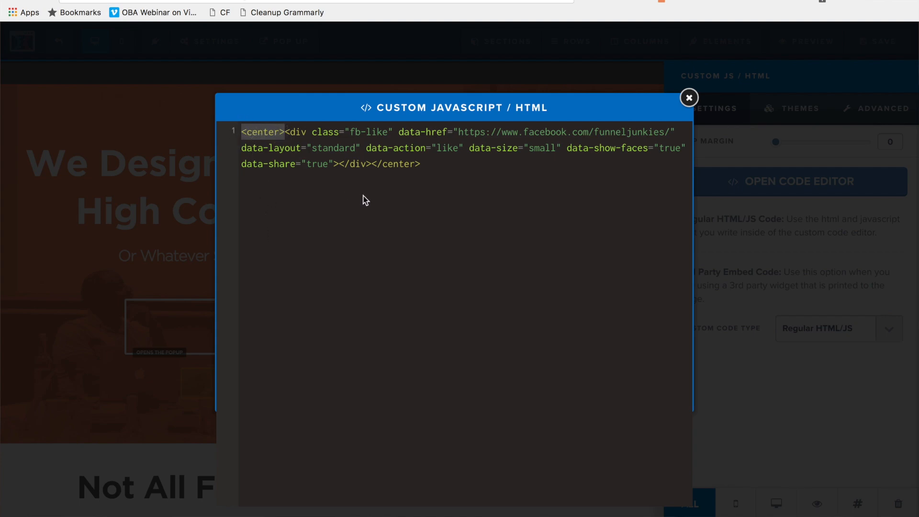
{"action": "left_click_drag", "start_coordinate": [372, 164], "coordinate": [428, 164]}
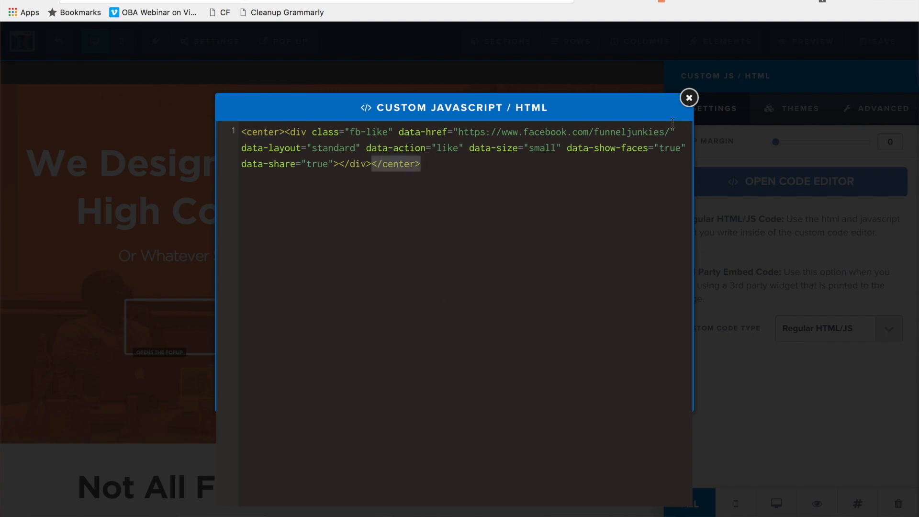
{"action": "left_click", "coordinate": [690, 98]}
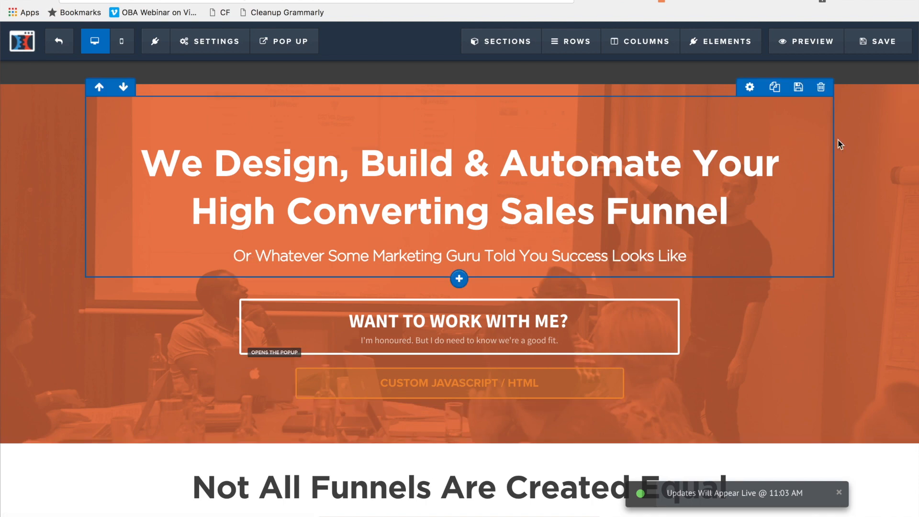
{"action": "left_click", "coordinate": [809, 41]}
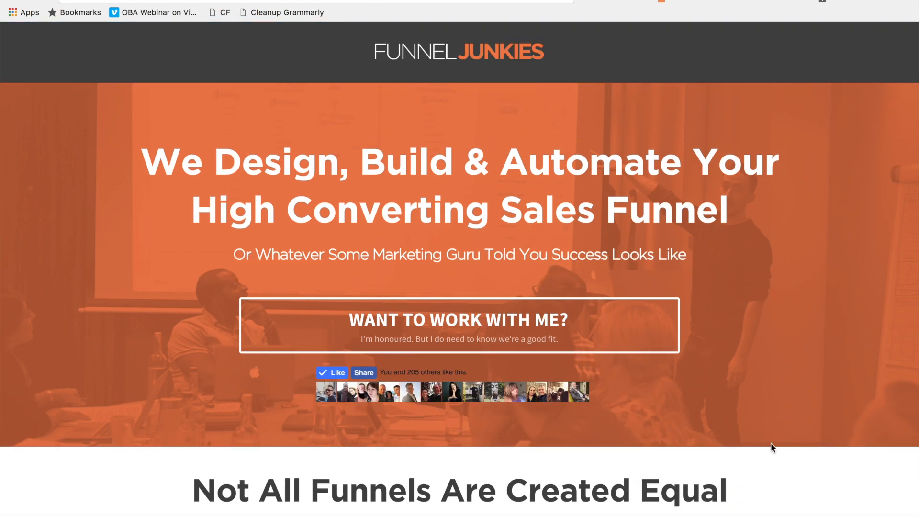